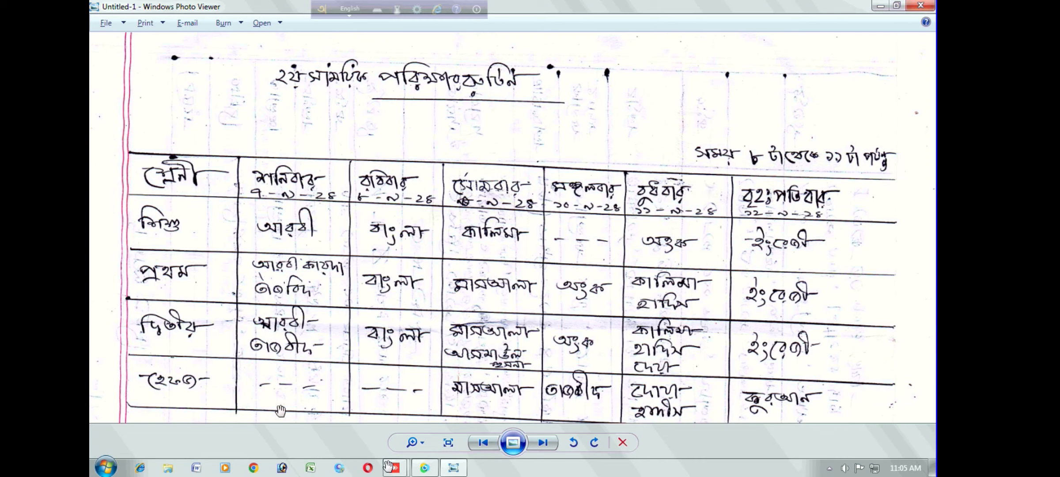
# Switch to the blank Microsoft Word document and set its page orientation to Landscape.
pyautogui.click(197, 467)
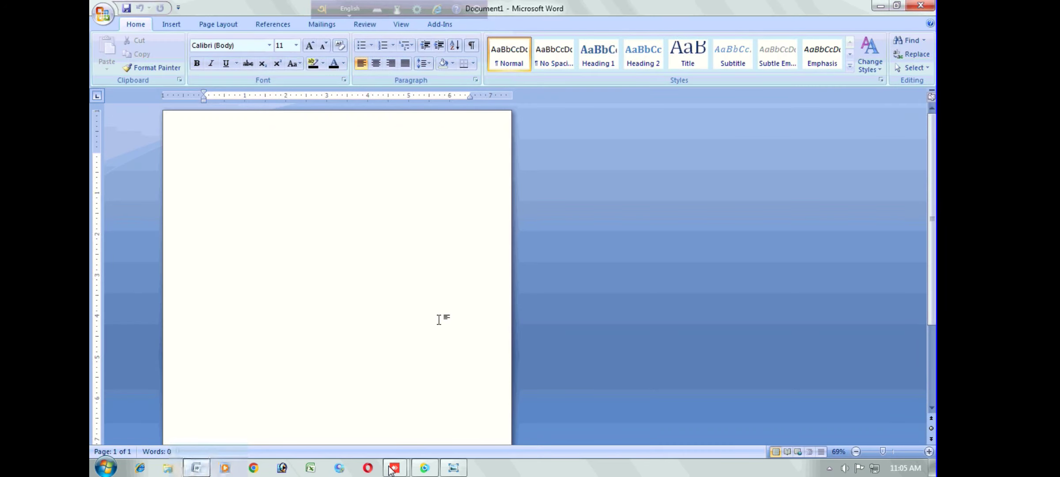
pyautogui.scroll(1, 425, 279)
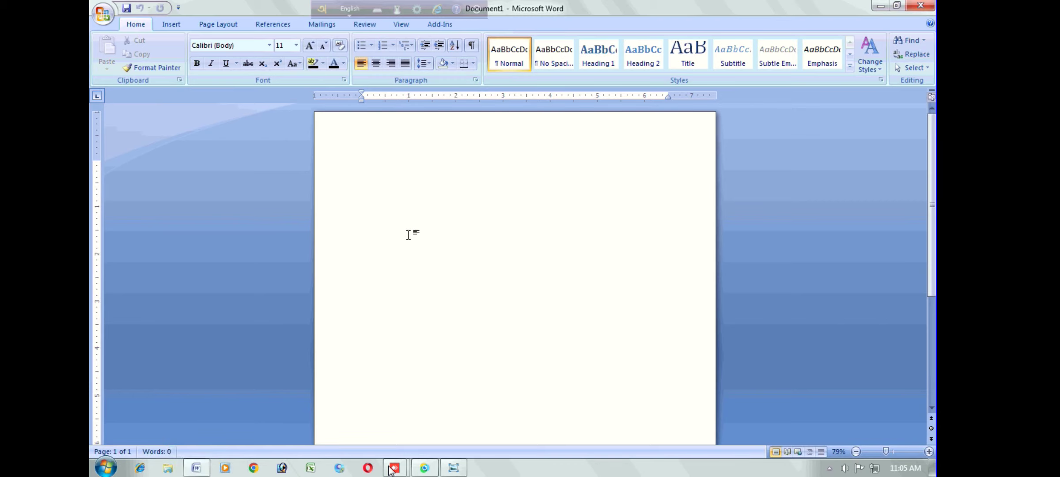
pyautogui.click(218, 25)
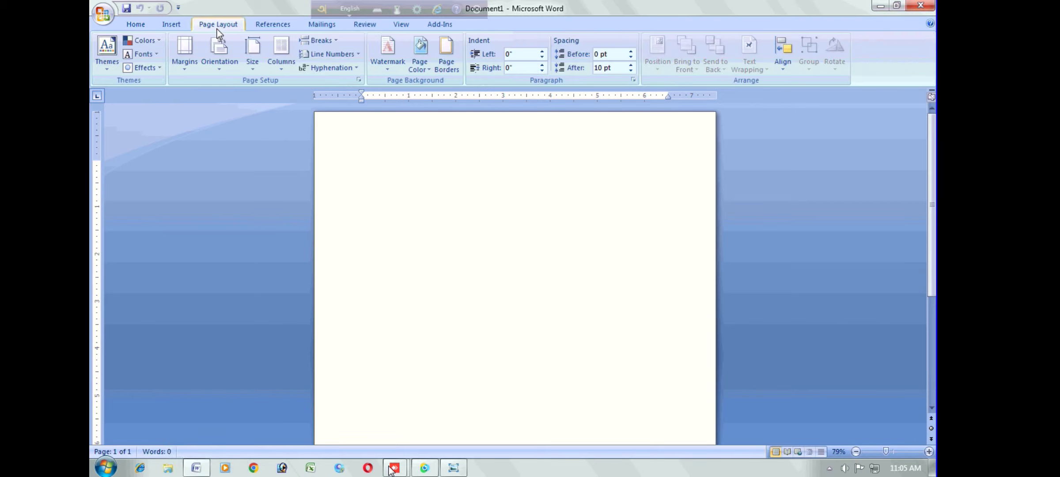
pyautogui.click(230, 70)
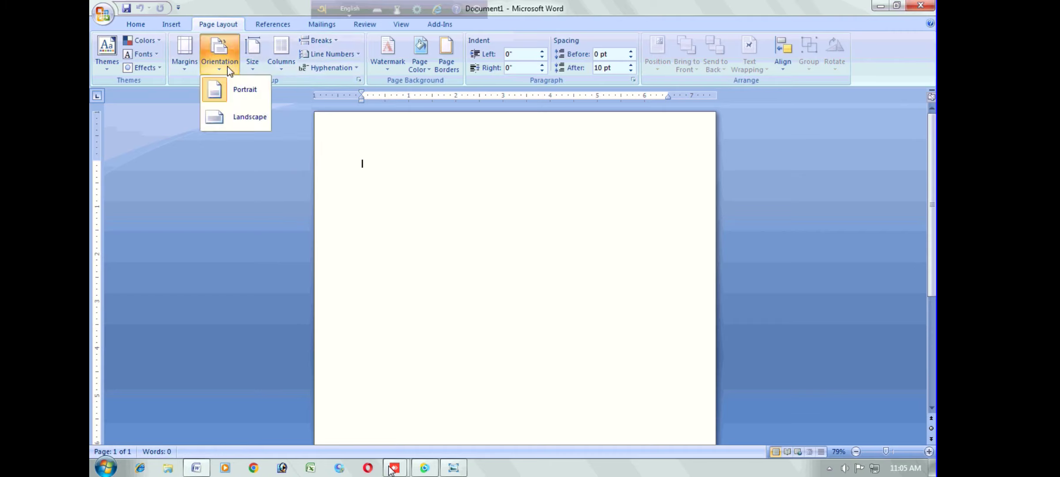
pyautogui.click(248, 119)
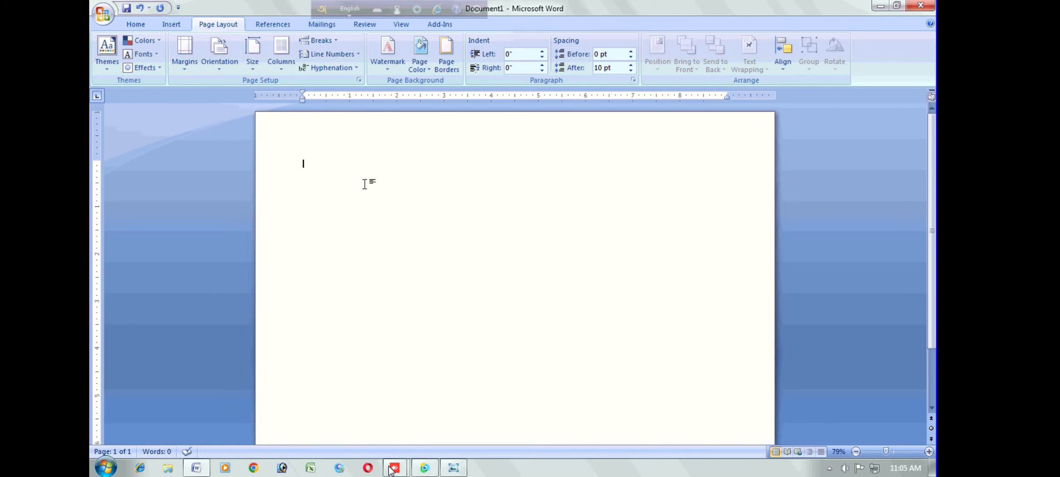
# Set the document's paper size to A4 210 x 297 mm.
pyautogui.scroll(-3, 365, 185)
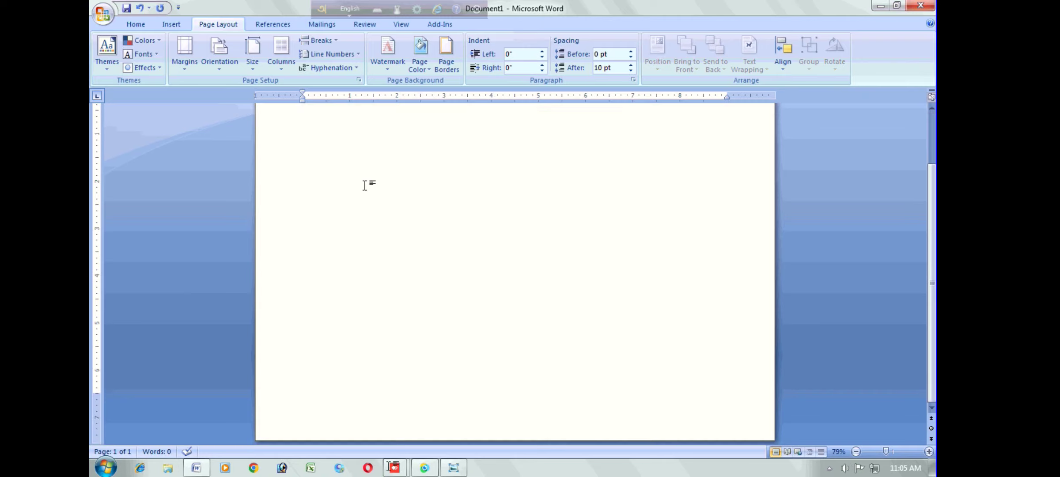
pyautogui.scroll(3, 364, 184)
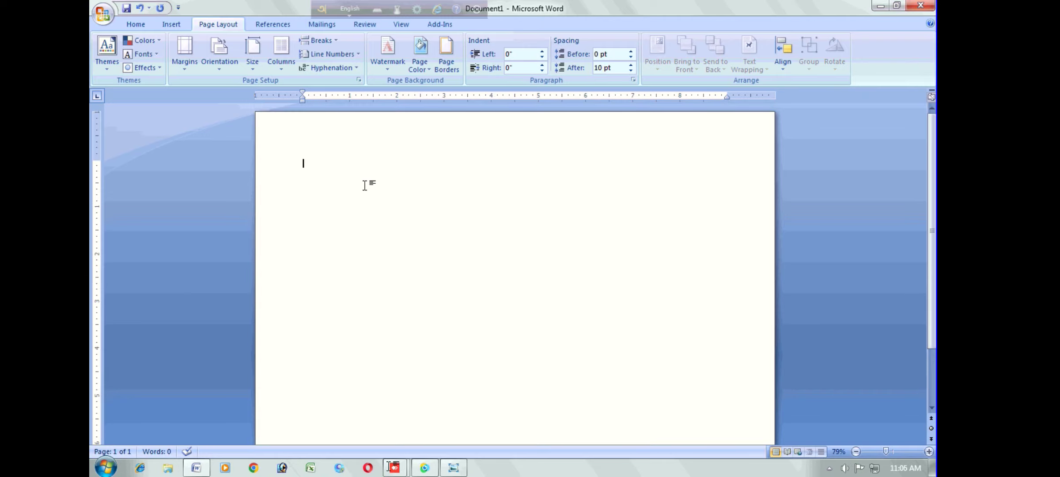
pyautogui.click(252, 55)
pyautogui.scroll(-3, 295, 144)
pyautogui.scroll(3, 295, 144)
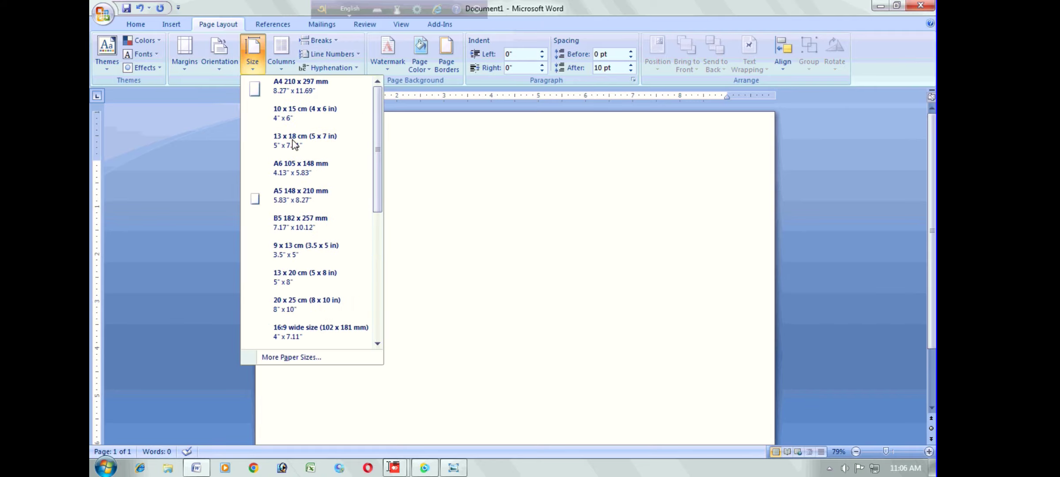
pyautogui.click(290, 94)
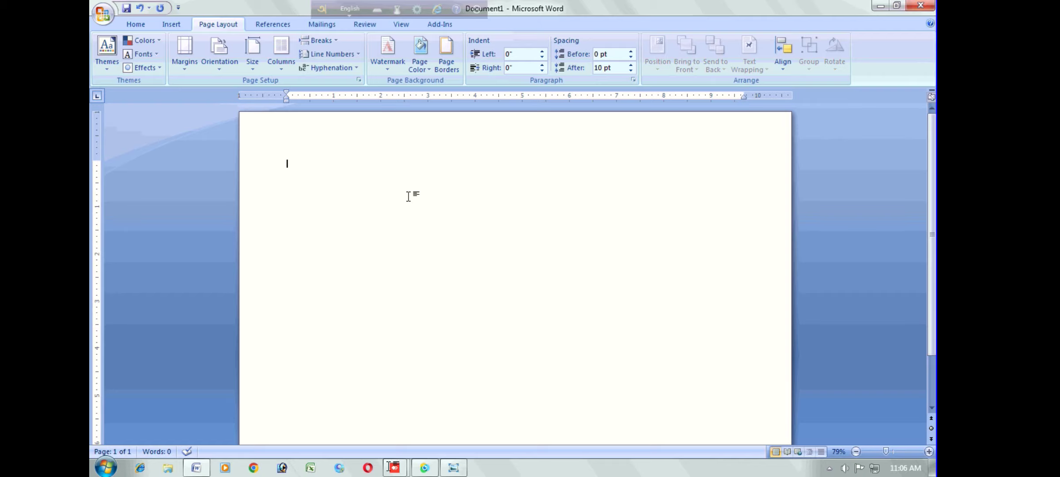
# Set the text font to SutonnyMJ and switch the Bangla keyboard to Bijoy Classic.
pyautogui.click(136, 25)
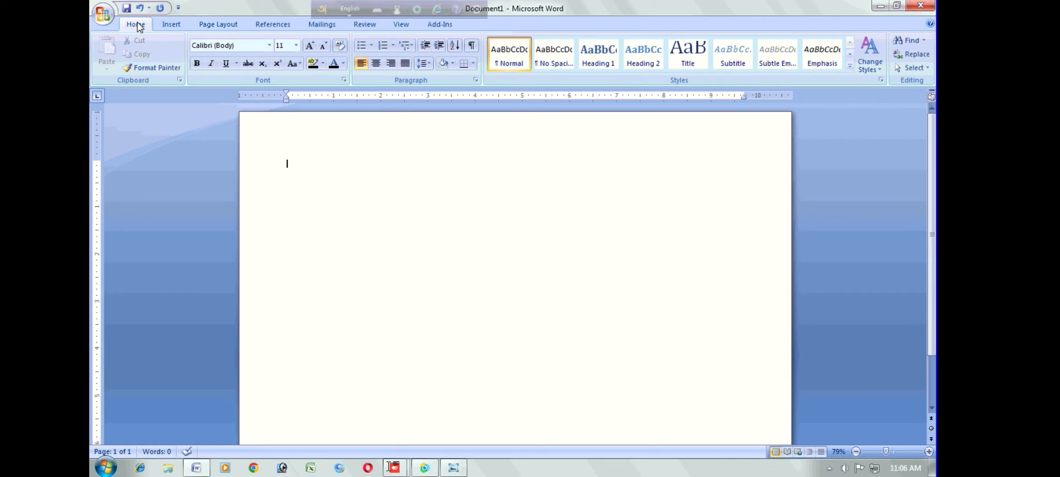
pyautogui.click(269, 45)
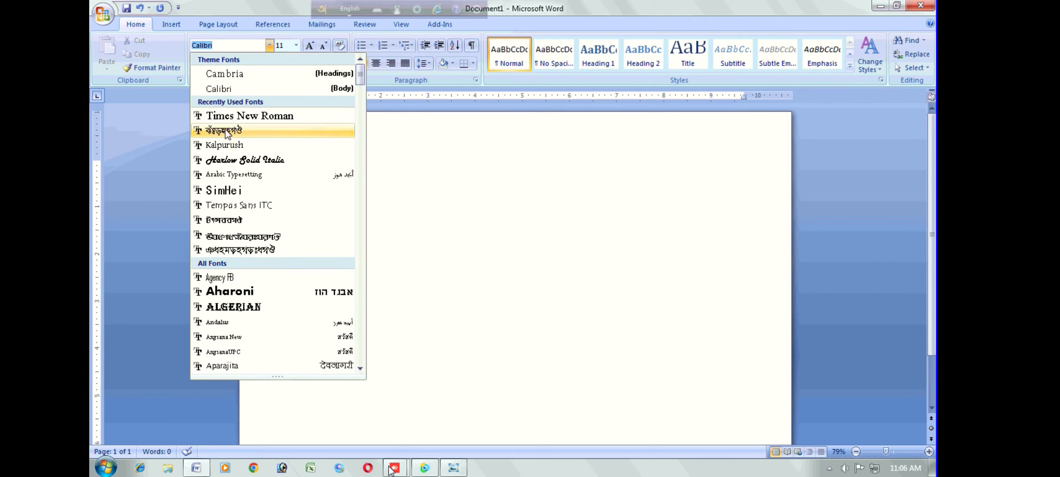
pyautogui.click(226, 131)
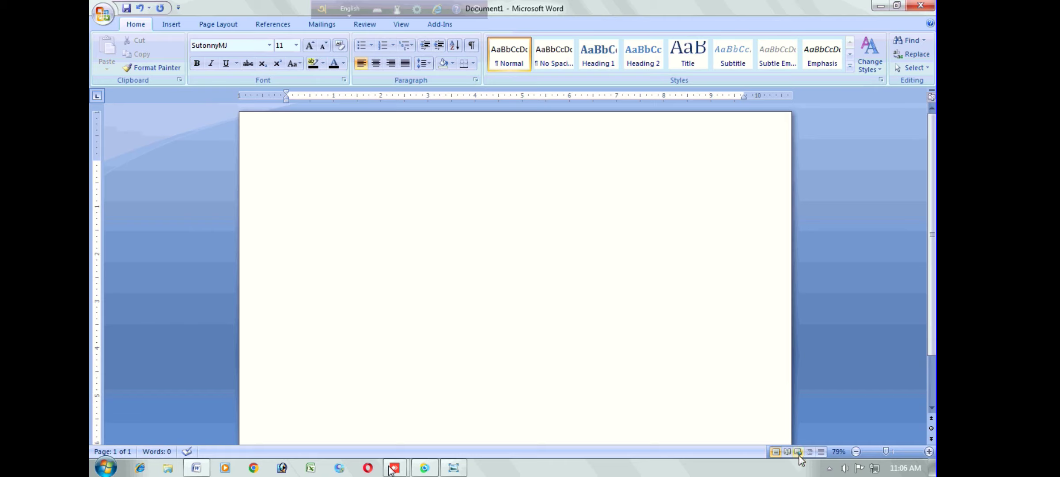
pyautogui.click(829, 468)
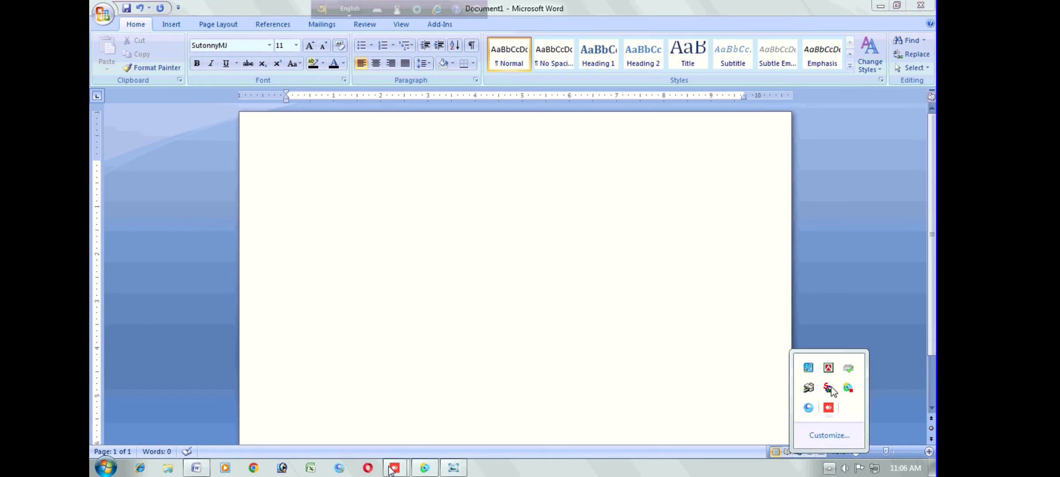
pyautogui.click(828, 366)
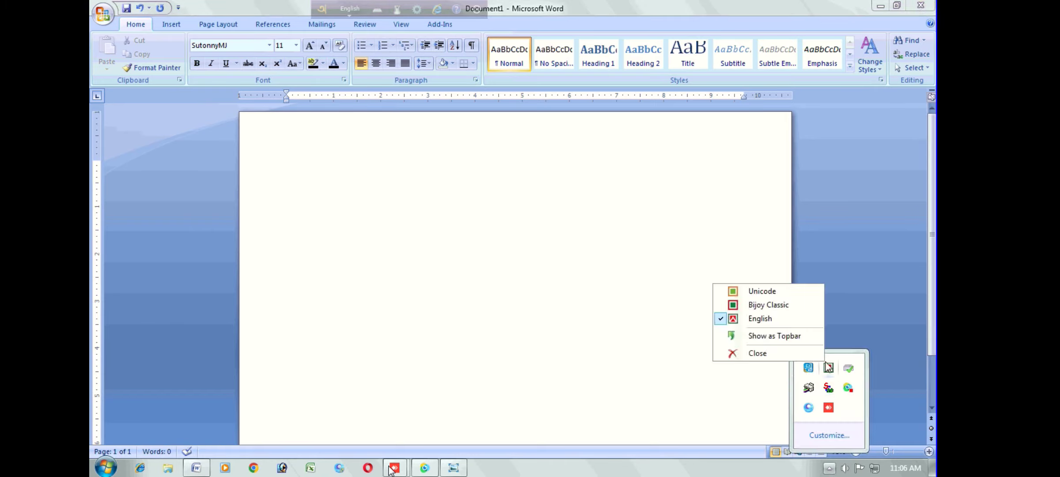
pyautogui.click(757, 309)
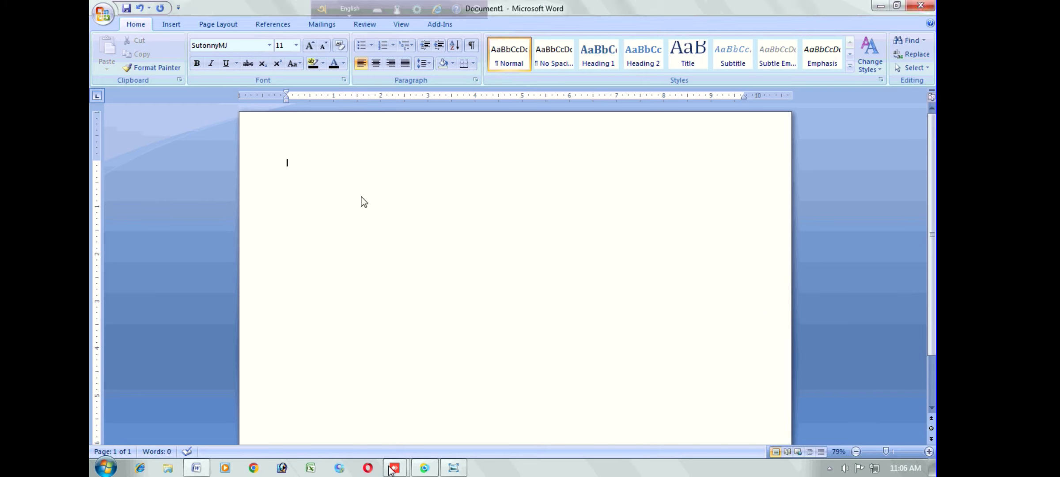
# Increase the font size of the empty first line to 22.
pyautogui.hotkey('ctrl', ']')
pyautogui.hotkey('ctrl', ']')
pyautogui.hotkey('ctrl', ']')
pyautogui.hotkey('ctrl', ']')
# Check the title on the scanned handwritten routine and enter it in the document as ২য় সাময়িক পরিক্ষার রুটিন.
pyautogui.click(453, 468)
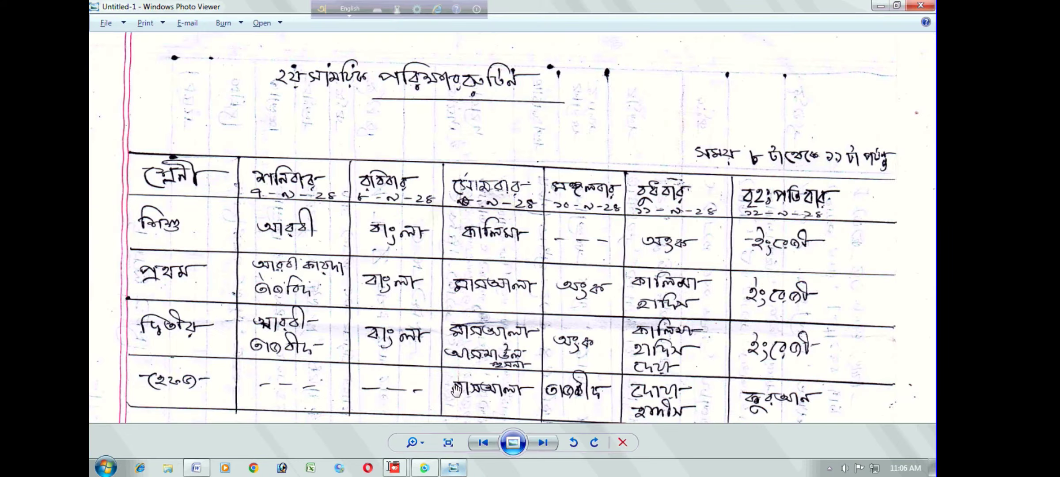
pyautogui.click(882, 5)
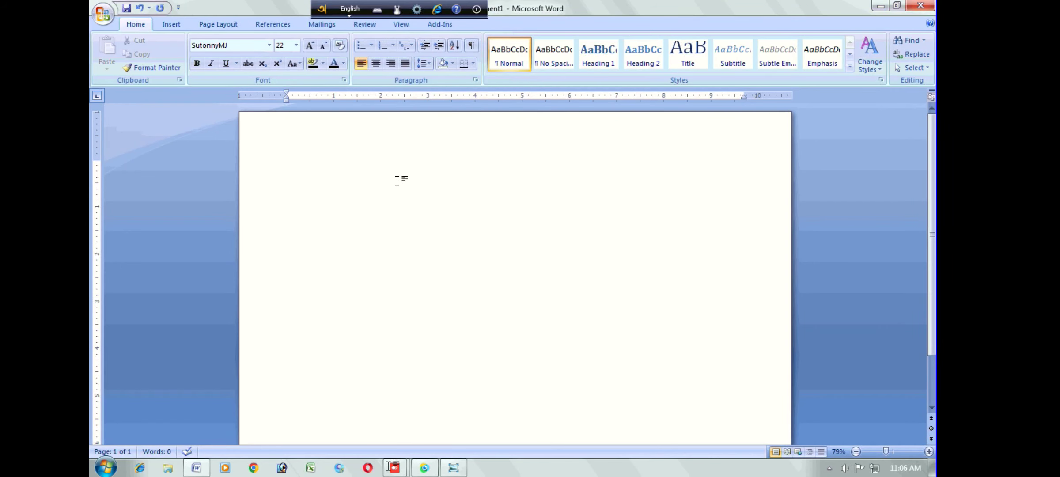
pyautogui.write('২য় সামটিয়')
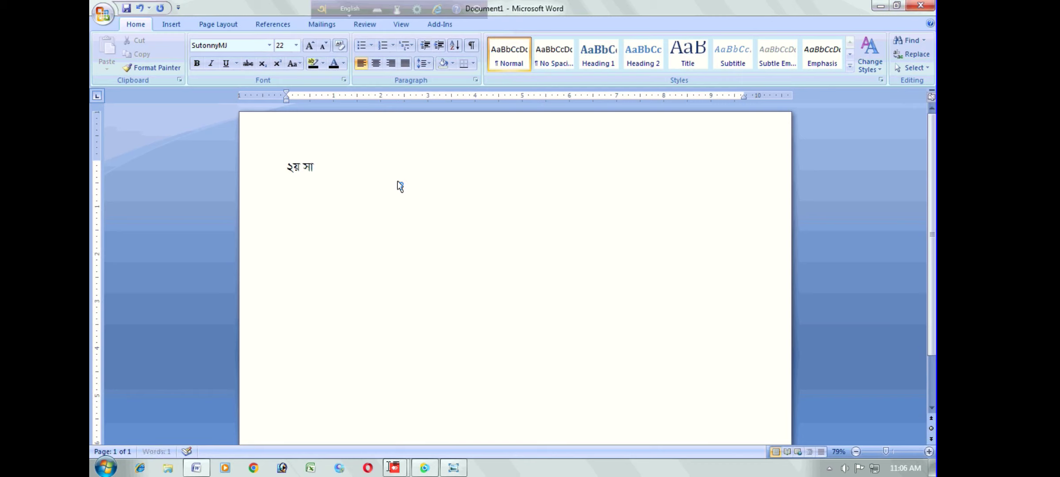
pyautogui.press('BackSpace')
pyautogui.press('BackSpace')
pyautogui.press('BackSpace')
pyautogui.write('িয়ক')
pyautogui.write(' পরিক্')
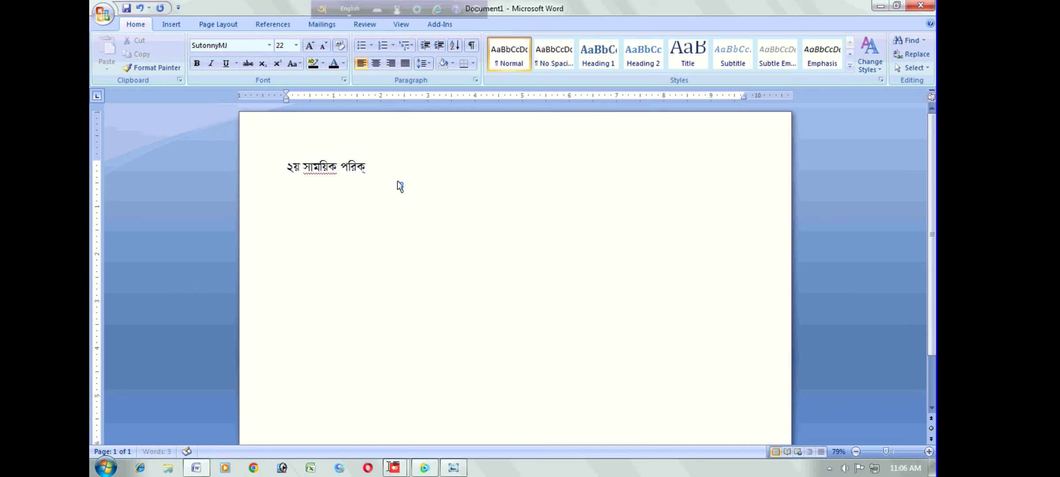
pyautogui.write('ষার রুটিন')
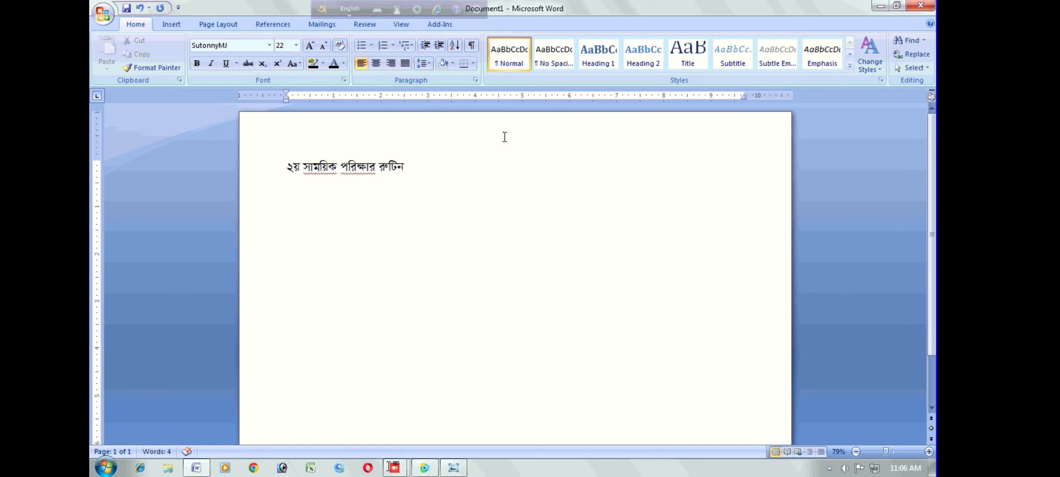
# Format the routine title as centred, underlined text at size 26.
pyautogui.click(376, 64)
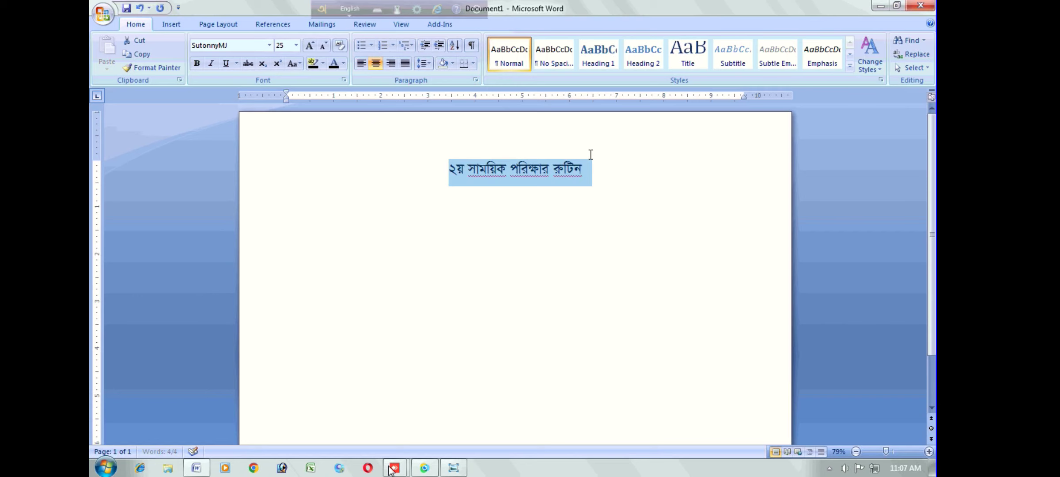
pyautogui.hotkey('ctrl', ']')
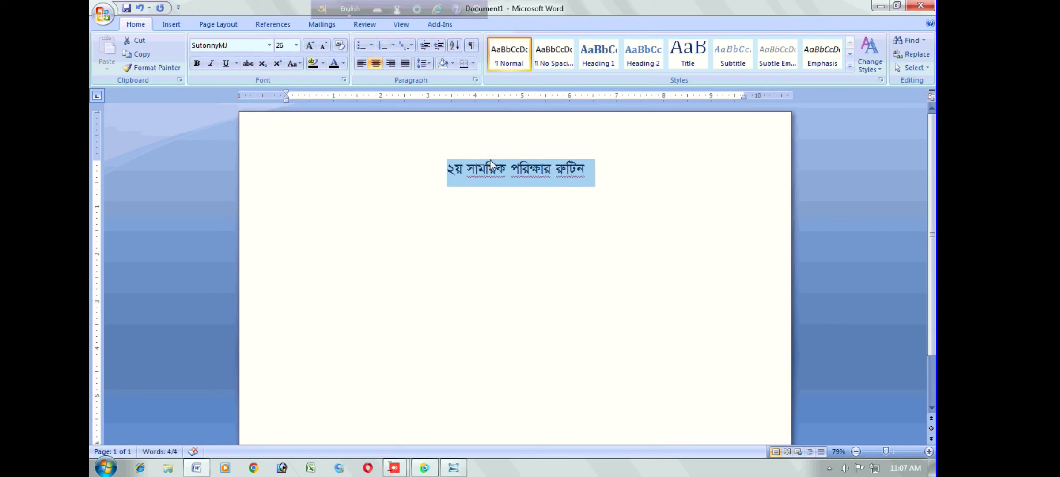
pyautogui.click(226, 64)
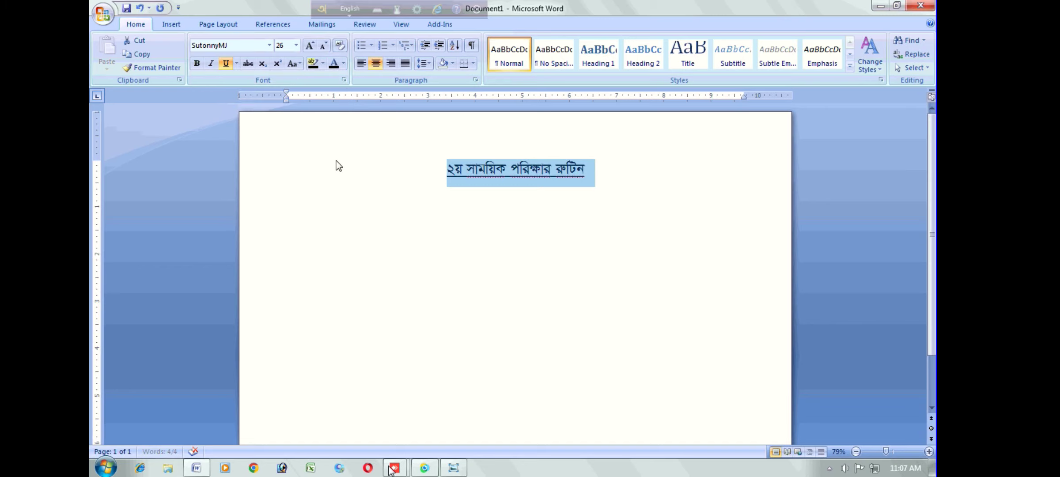
pyautogui.click(565, 216)
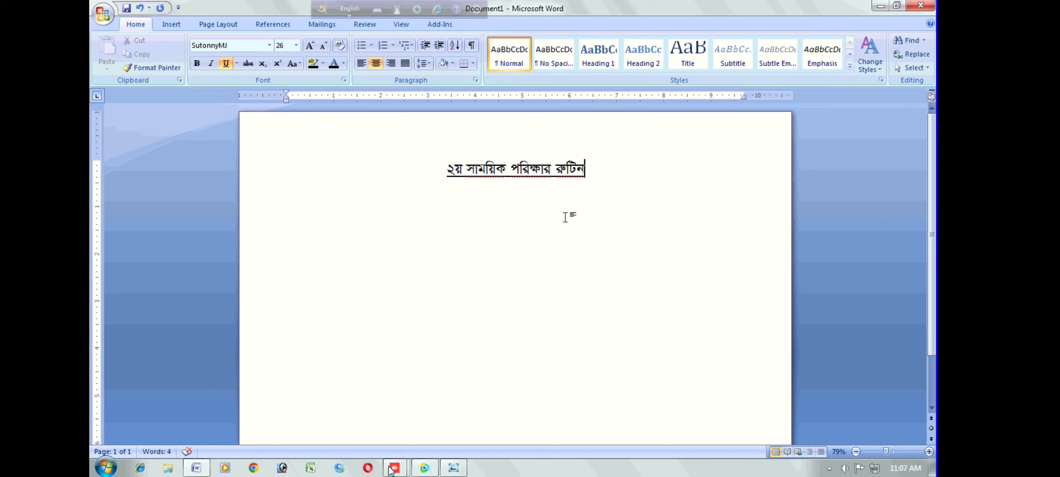
# Insert a table of 7 columns and 5 rows below the title.
pyautogui.doubleClick(527, 223)
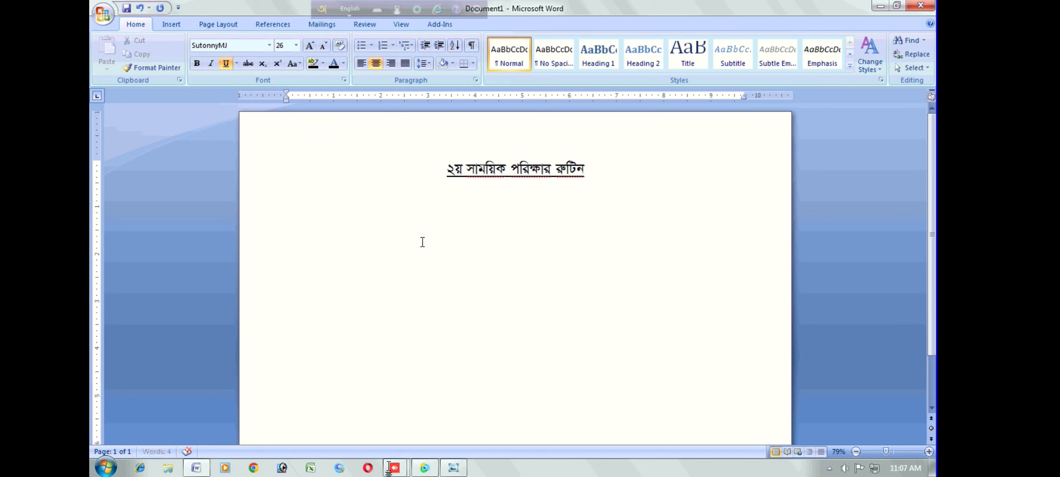
pyautogui.click(171, 24)
pyautogui.click(191, 56)
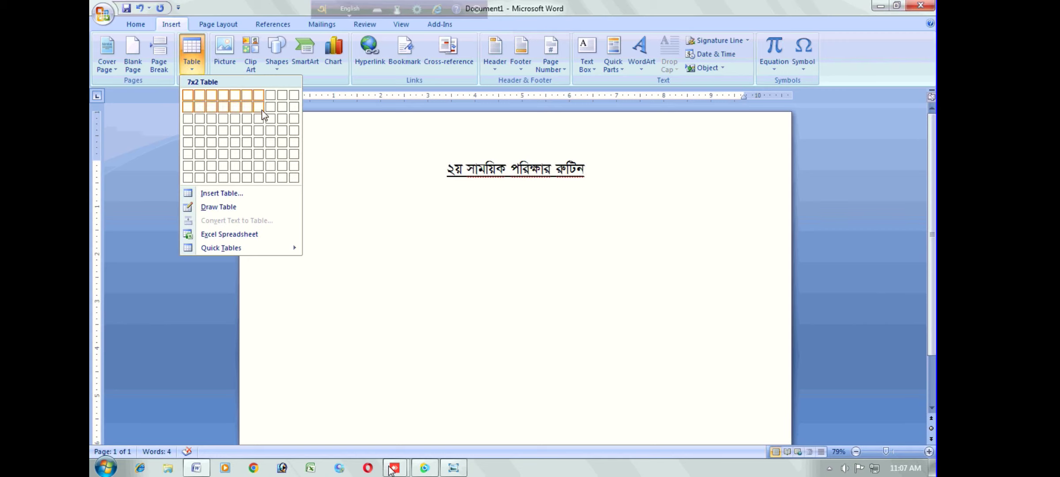
pyautogui.click(264, 146)
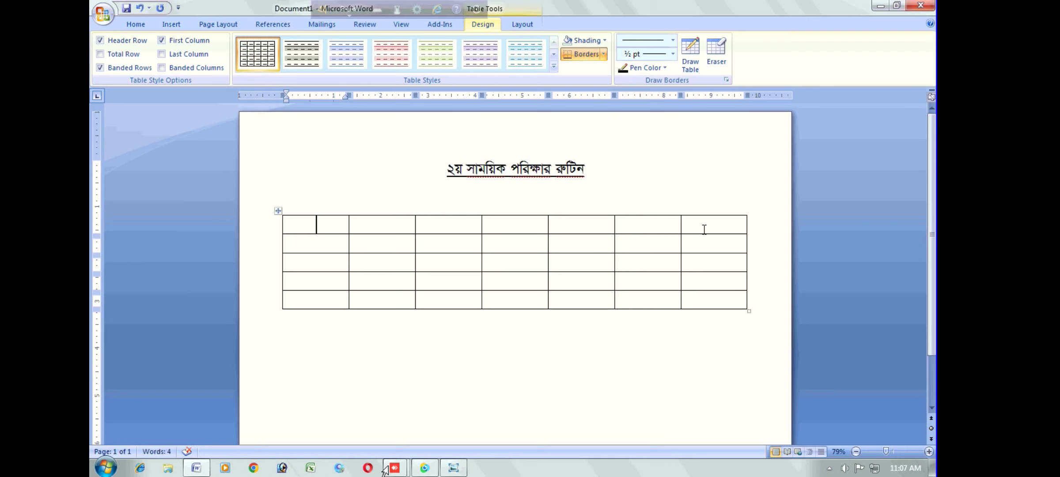
# Enter শ্রেনী in the table's first cell and শিশু in the cell below it.
pyautogui.click(332, 224)
pyautogui.write('শে')
pyautogui.write('্রন')
pyautogui.write('ী')
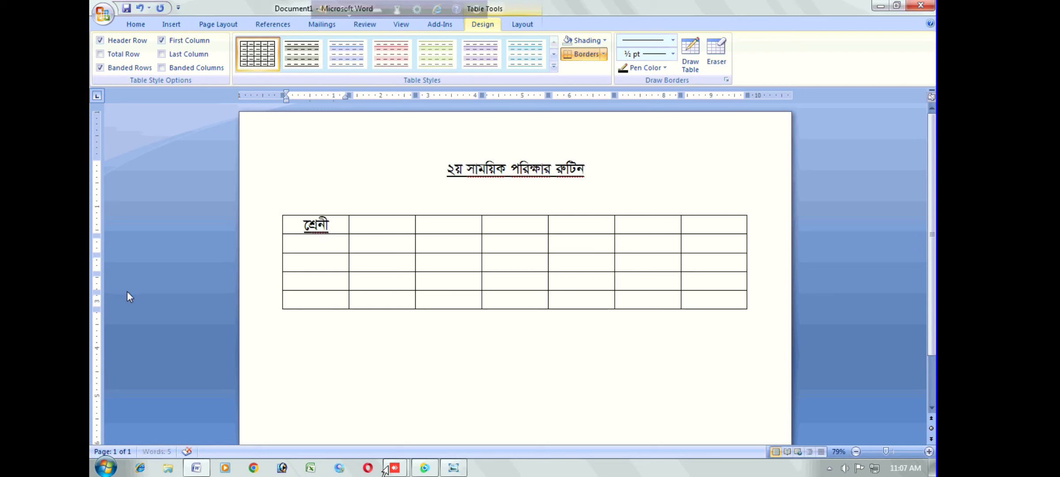
pyautogui.press('Down')
pyautogui.write('িশশু')
# Enter প্রথম and দ্বিতীয় in the third and fourth rows of the table's first column.
pyautogui.press('Down')
pyautogui.write('প্রথম')
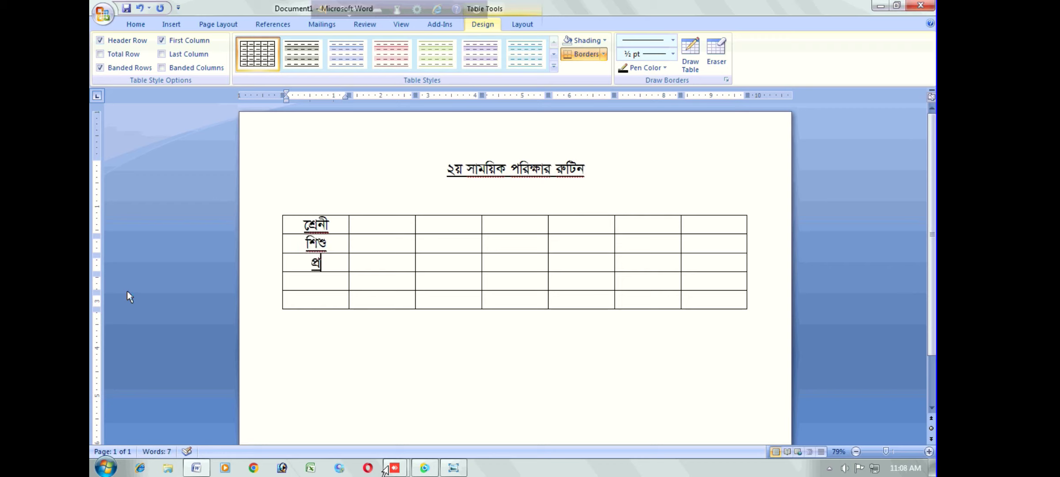
pyautogui.press('BackSpace')
pyautogui.press('BackSpace')
pyautogui.write('শ')
pyautogui.press('BackSpace')
pyautogui.write('শ')
pyautogui.press('BackSpace')
pyautogui.write('থম')
pyautogui.press('Down')
pyautogui.write('দ্বিতীয়')
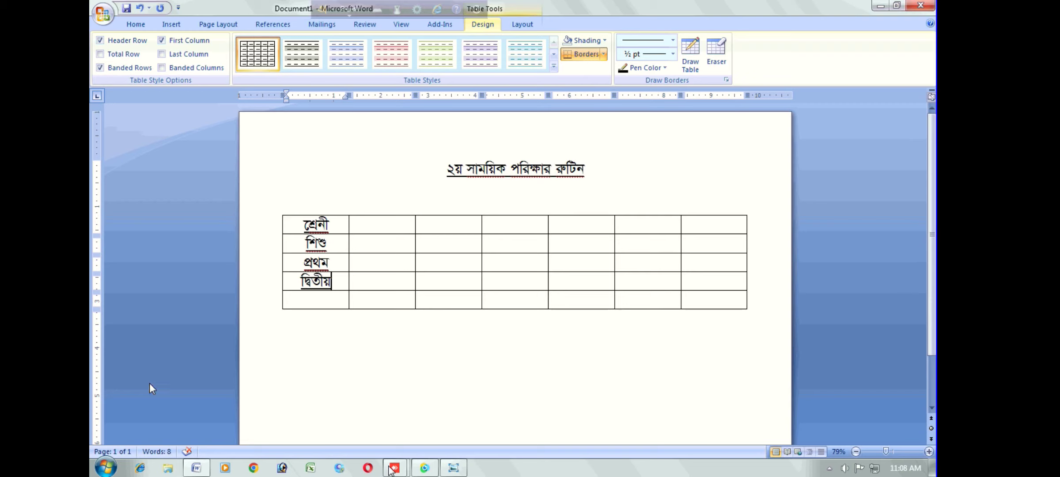
# Fill the second column's header cell with শনিবার and the date ০৭-০৯-২৪ on a new line.
pyautogui.click(386, 225)
pyautogui.write('শ')
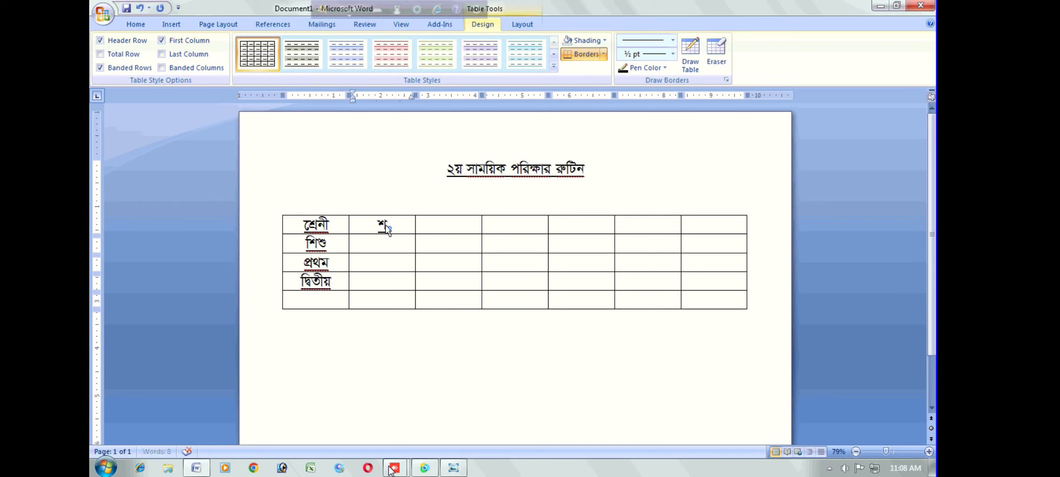
pyautogui.write('নিবার')
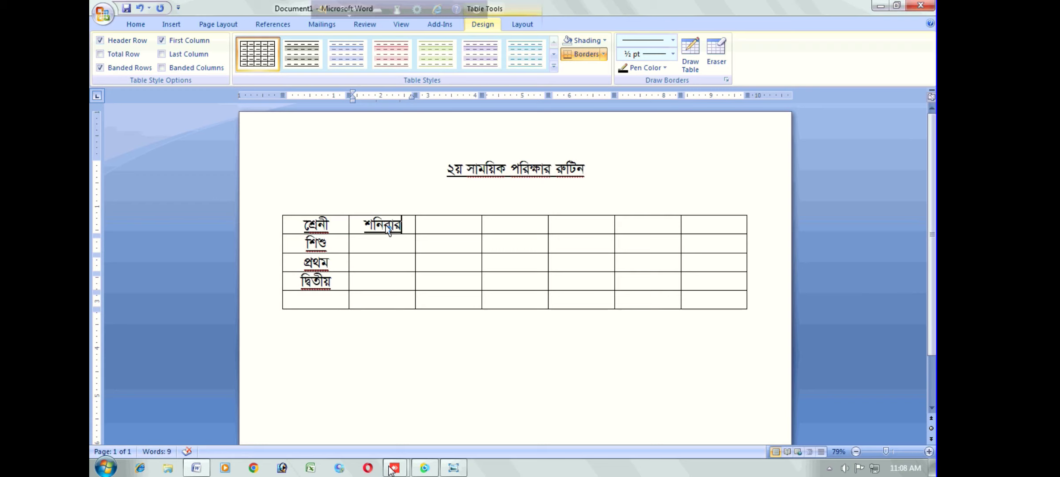
pyautogui.press('Return')
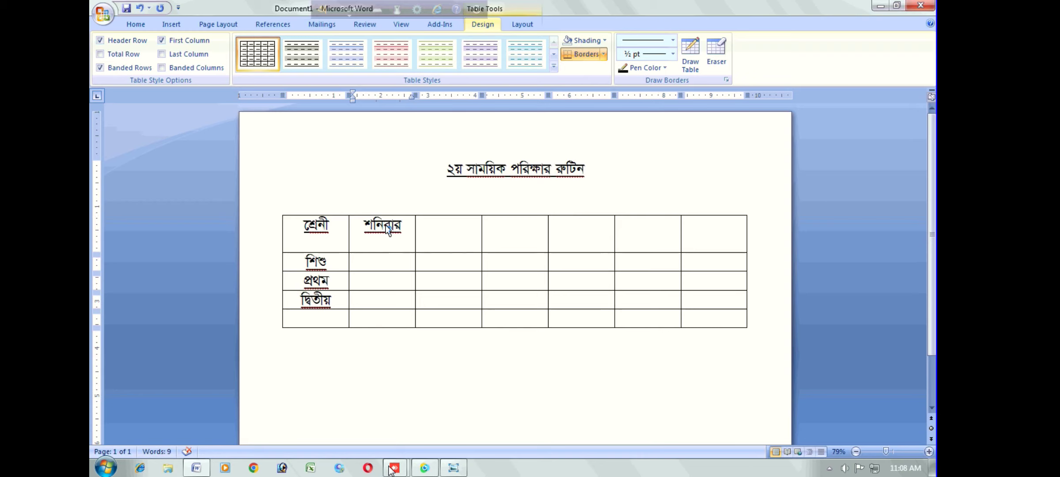
pyautogui.write('৭')
pyautogui.write('-০৯-২')
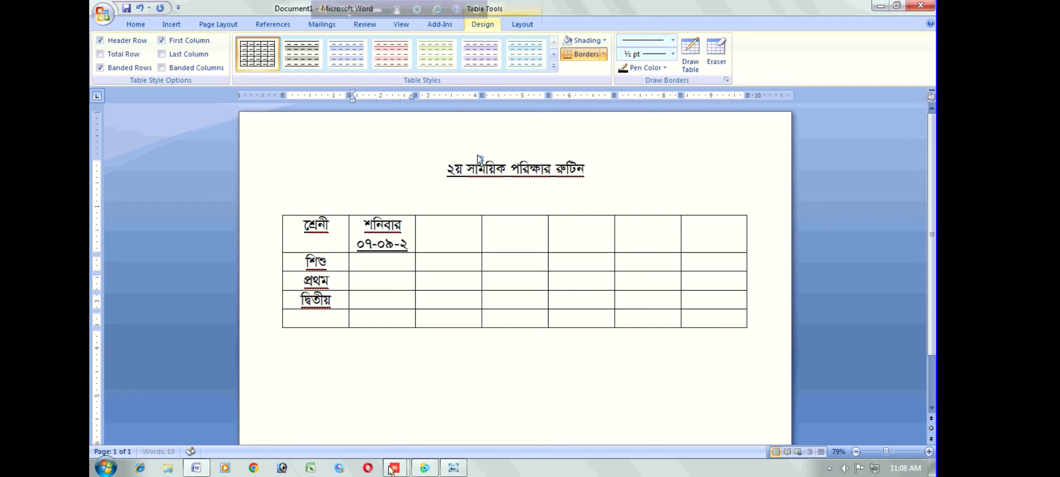
pyautogui.write('৪')
# Fill the third column's header cell with রবিবার and the date ০৮-০৯-২৪ on a new line.
pyautogui.press('Tab')
pyautogui.write('রবিবার')
pyautogui.press('Return')
pyautogui.write('০৮-০৯-২৪')
# Set all of the table's text to font size 14 and remove its underline.
pyautogui.moveTo(291, 220); pyautogui.dragTo(703, 332)
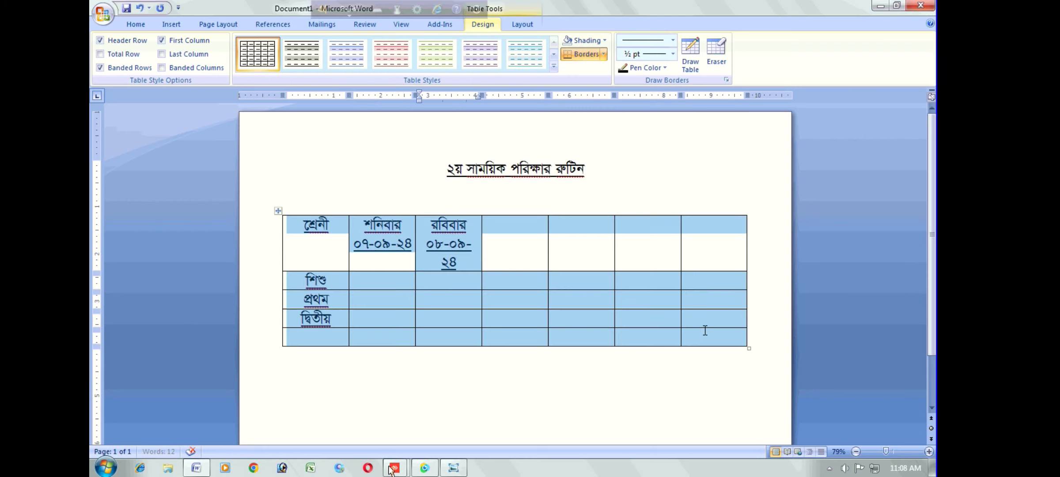
pyautogui.click(136, 27)
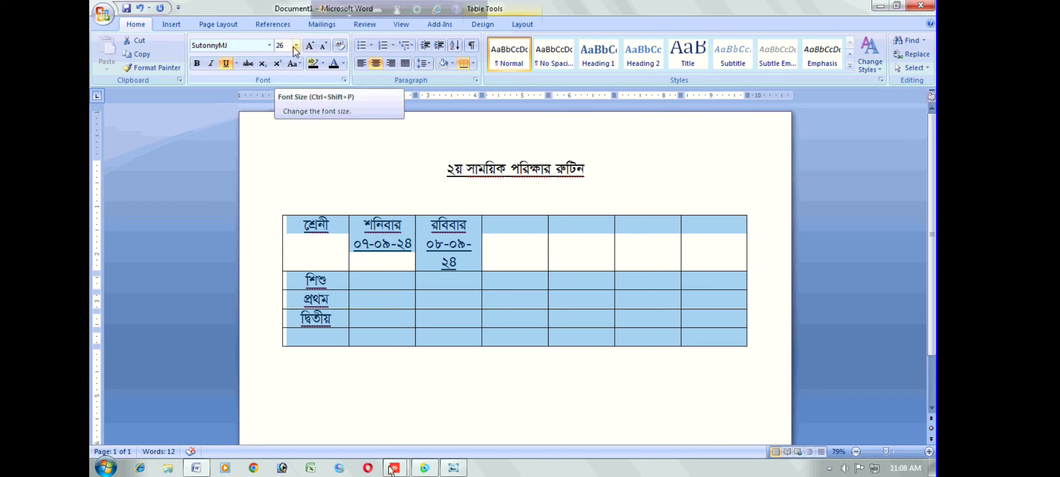
pyautogui.click(295, 45)
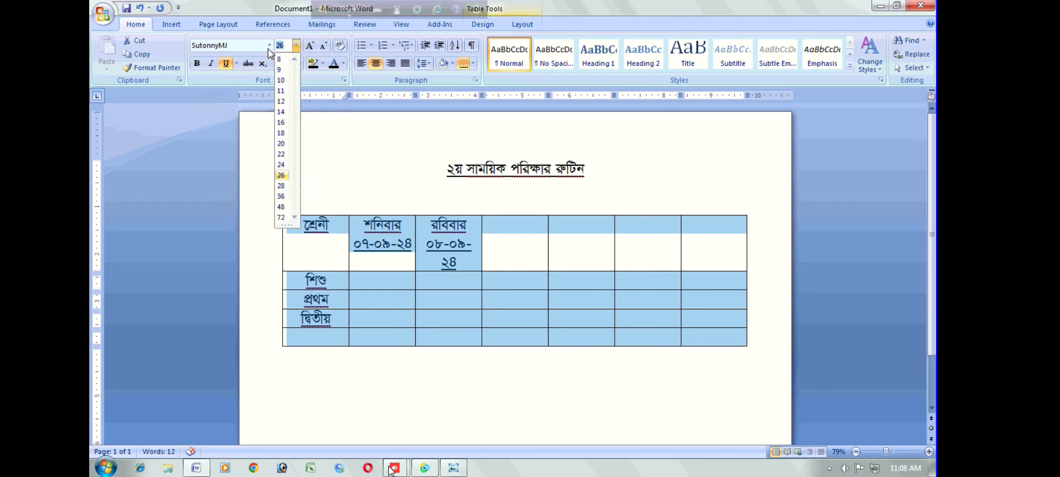
pyautogui.click(280, 112)
pyautogui.click(343, 244)
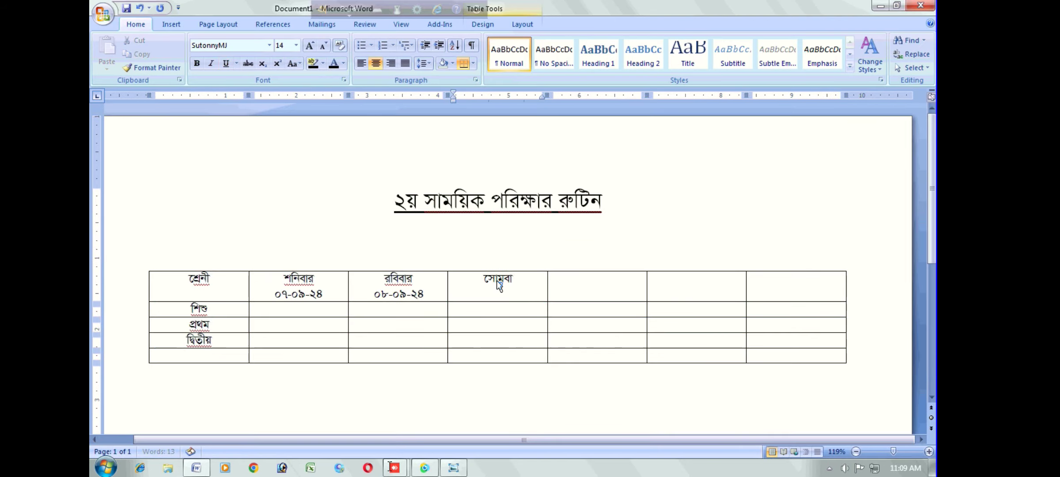
# Complete the fourth column's header cell with সোমবার and the date ০৯-০৯-২৪ on a new line.
pyautogui.write('র')
pyautogui.press('Return')
pyautogui.write('৯')
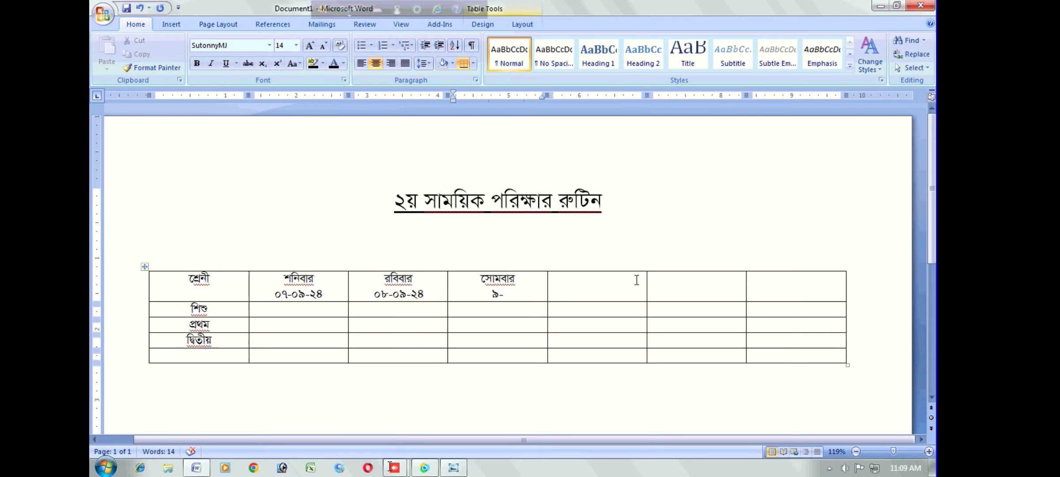
pyautogui.press('BackSpace')
pyautogui.write('০৯-০৯-২৪')
# Fill the fifth column's header cell with মঙ্গলবার and the date ১০-০৯-২৪ on a new line.
pyautogui.click(595, 279)
pyautogui.write('ম')
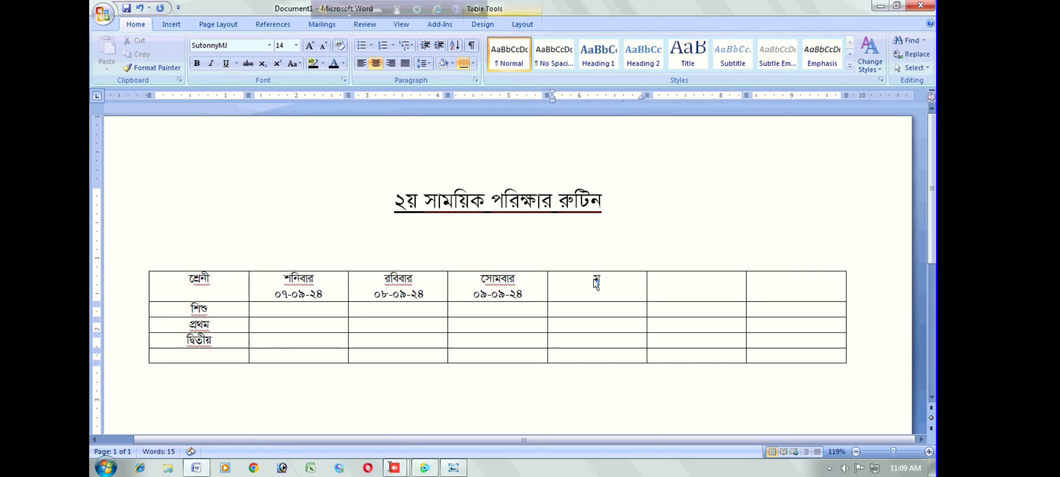
pyautogui.write('ঙ্গলব')
pyautogui.write('ার ')
pyautogui.write('১০-০৯-')
pyautogui.write('২')
pyautogui.write('৪')
# Fill the sixth column's header cell with বুধবার and the date ১০-০৯-২০২৪ on a new line.
pyautogui.press('Tab')
pyautogui.write('বুধবার')
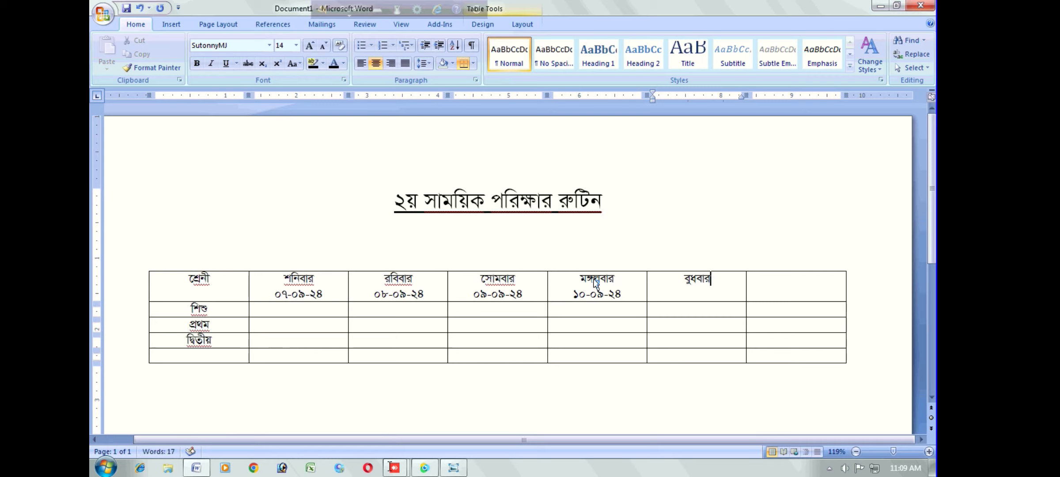
pyautogui.press('Return')
pyautogui.write('১০-০৯-২০২৪')
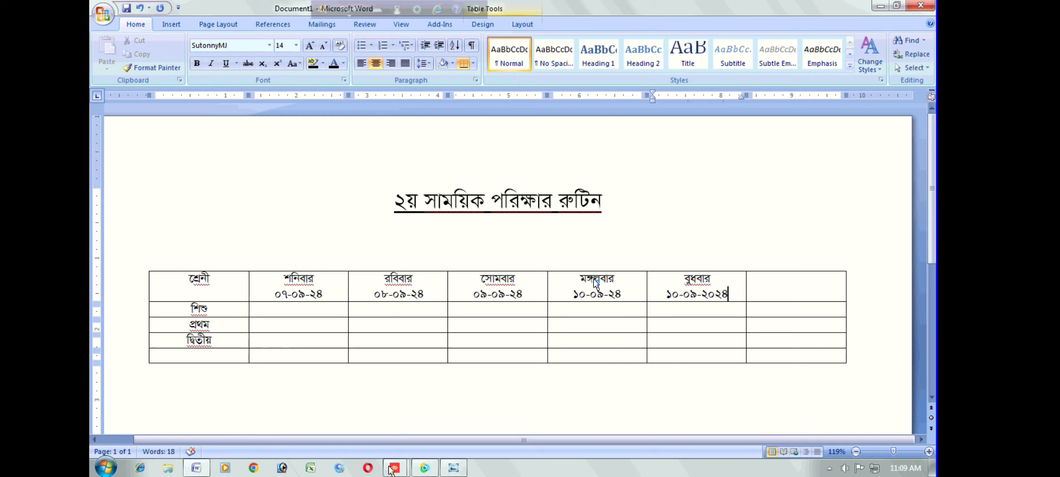
# Fill the last column's header cell with বৃহস্পতিবার and the date ১১-০৯-২৪ on a new line.
pyautogui.press('Tab')
pyautogui.write('বৃ')
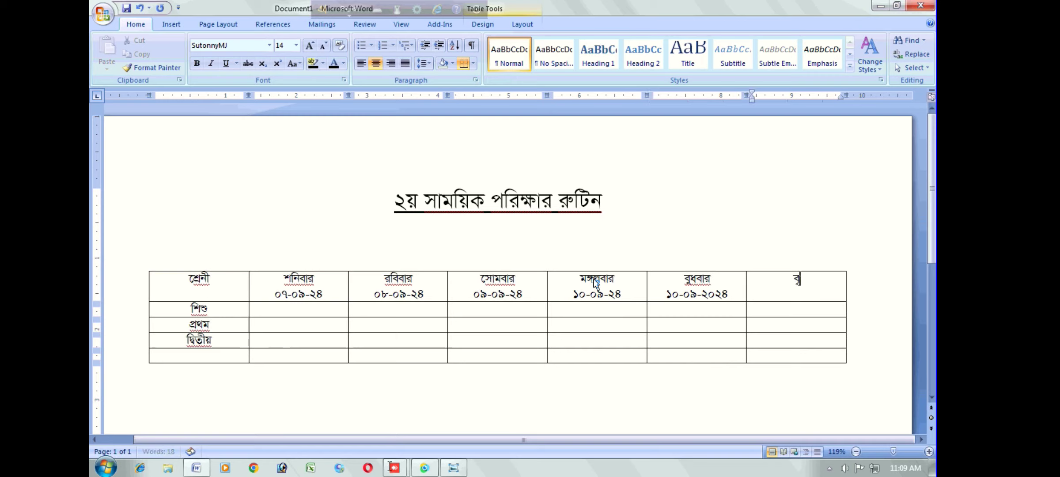
pyautogui.write('হস্পতিবার')
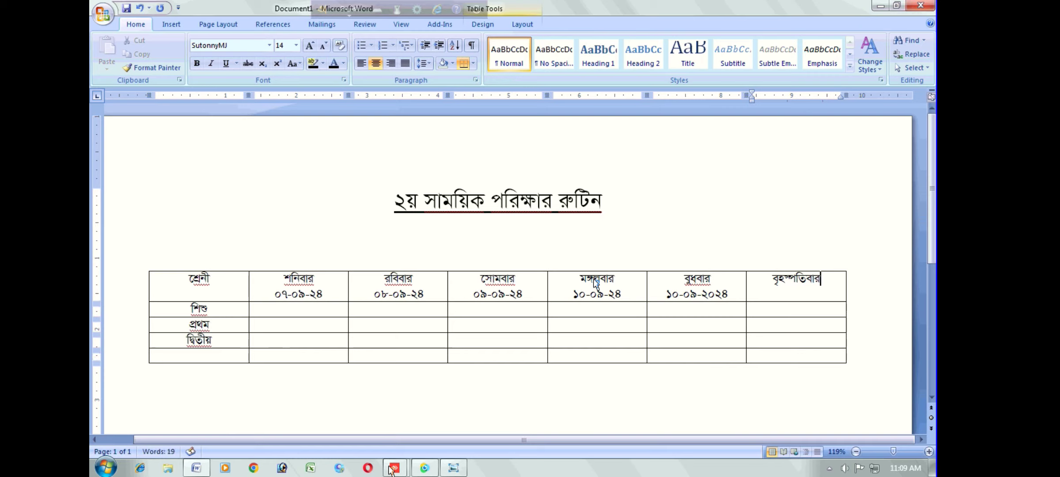
pyautogui.press('Return')
pyautogui.write('1-09-24')
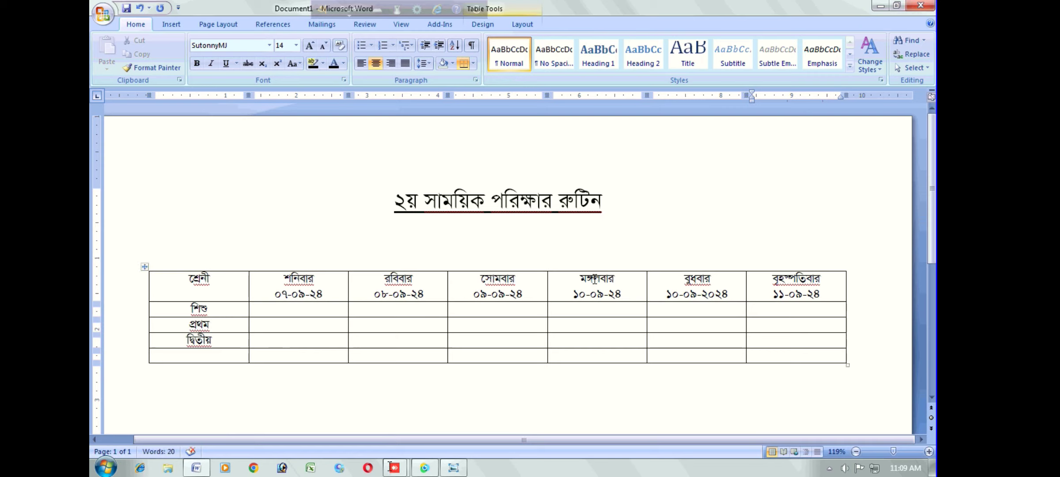
# Enter the subjects আরবী, বাংলা and কালিমা in the শিশু row under শনিবার, রবিবার and সোমবার.
pyautogui.click(274, 308)
pyautogui.write('আরবী')
pyautogui.press('Tab')
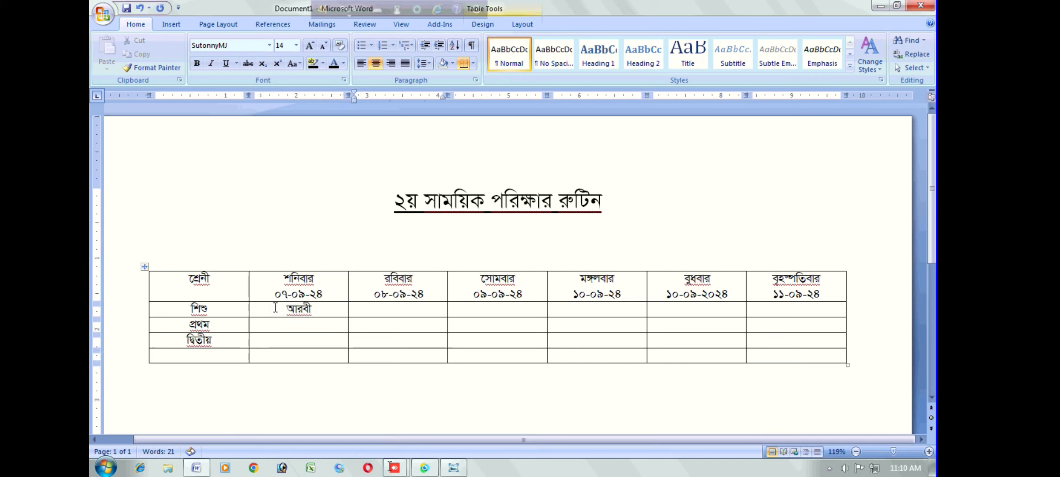
pyautogui.write('বাংলা')
pyautogui.press('Tab')
pyautogui.write('কালিমা')
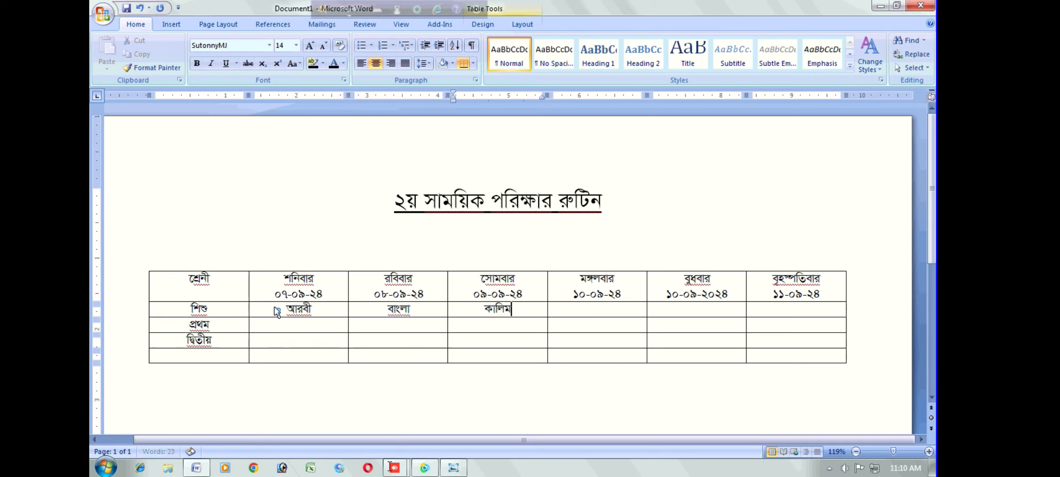
# Mark the শিশু row's মঙ্গলবার cell with *** as a placeholder for no exam.
pyautogui.press('Tab')
pyautogui.write('-----')
pyautogui.press('BackSpace')
pyautogui.press('BackSpace')
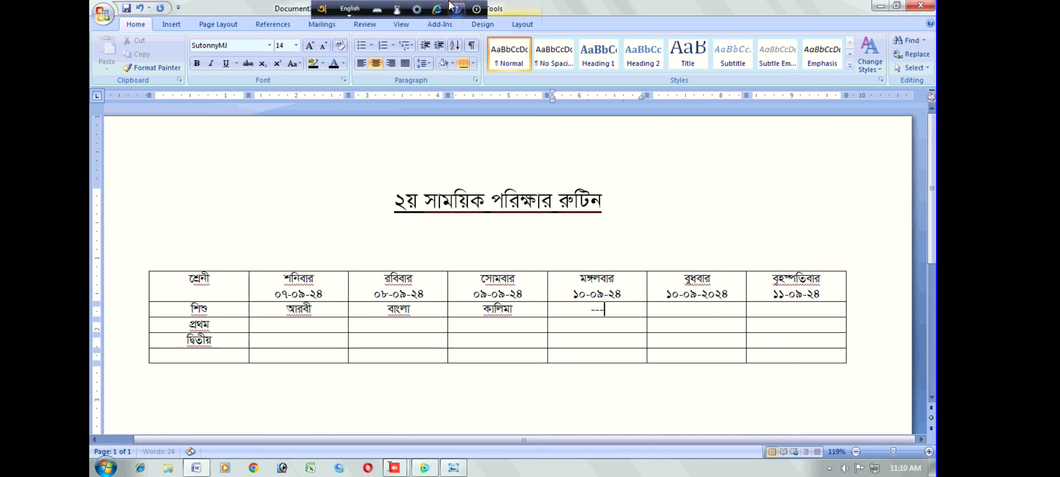
pyautogui.write('***')
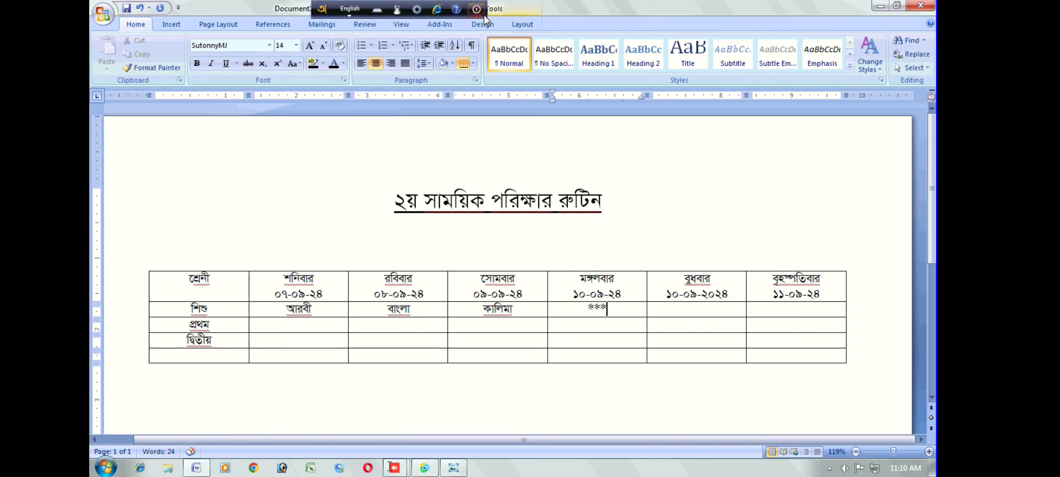
# Enter অংক under বুধবার in the শিশু row and start the বৃহস্পতিবার subject with ইংরে.
pyautogui.press('Tab')
pyautogui.write('অংক')
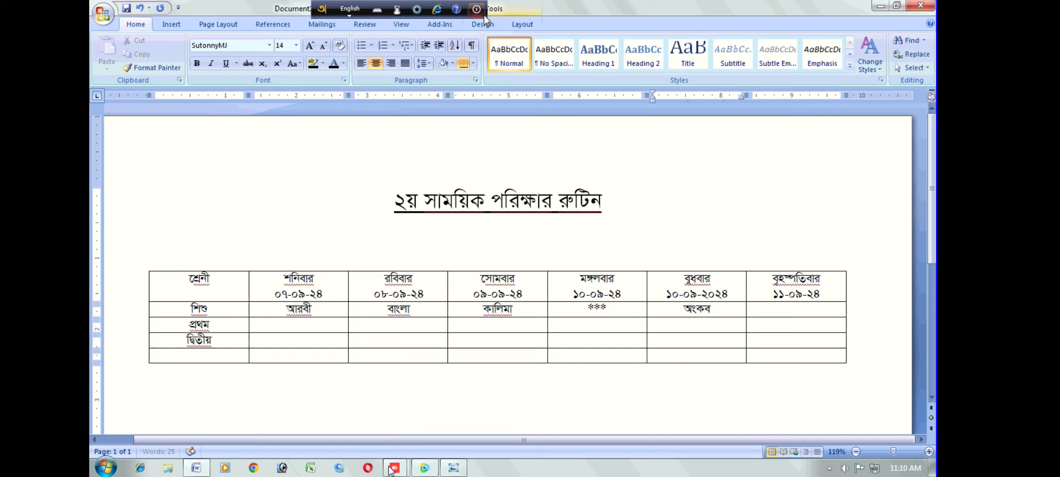
pyautogui.press('Tab')
pyautogui.write('ইংরে')
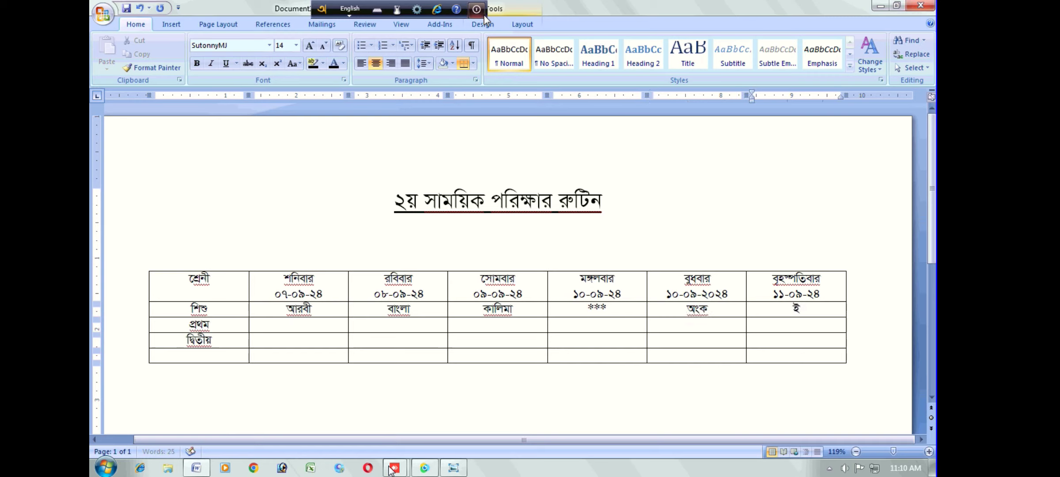